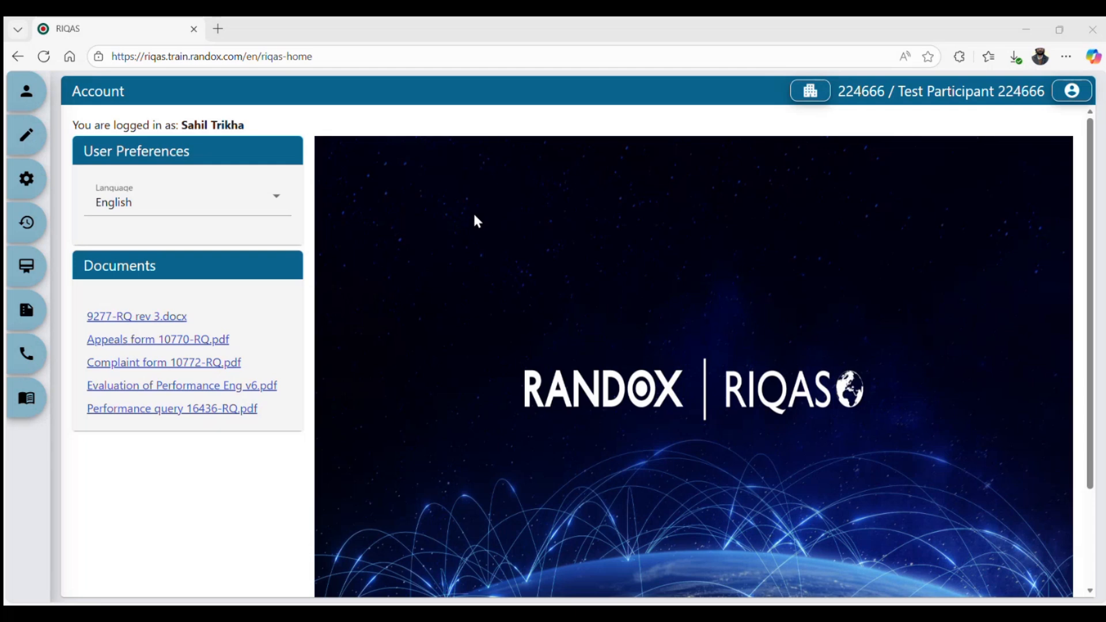
- Open the QA Test Configuration page and expand the CLINICAL CHEMISTRY programme to show its test list
{"action": "left_click", "coordinate": [23, 183]}
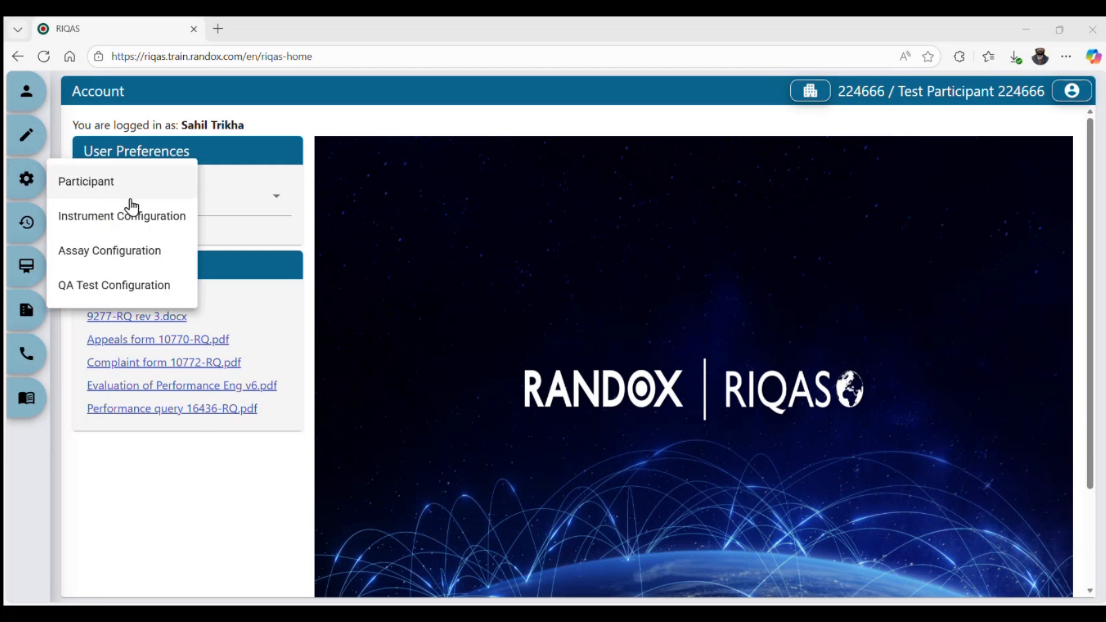
{"action": "left_click", "coordinate": [101, 288]}
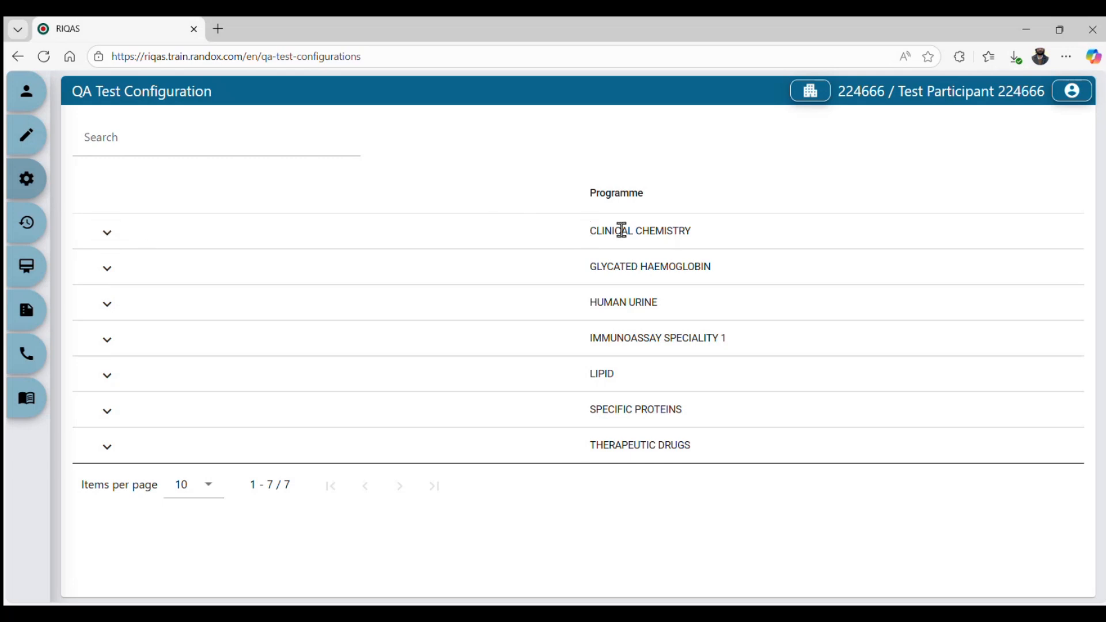
{"action": "left_click", "coordinate": [114, 241]}
{"action": "scroll", "coordinate": [295, 260], "scroll_direction": "down", "scroll_amount": 4}
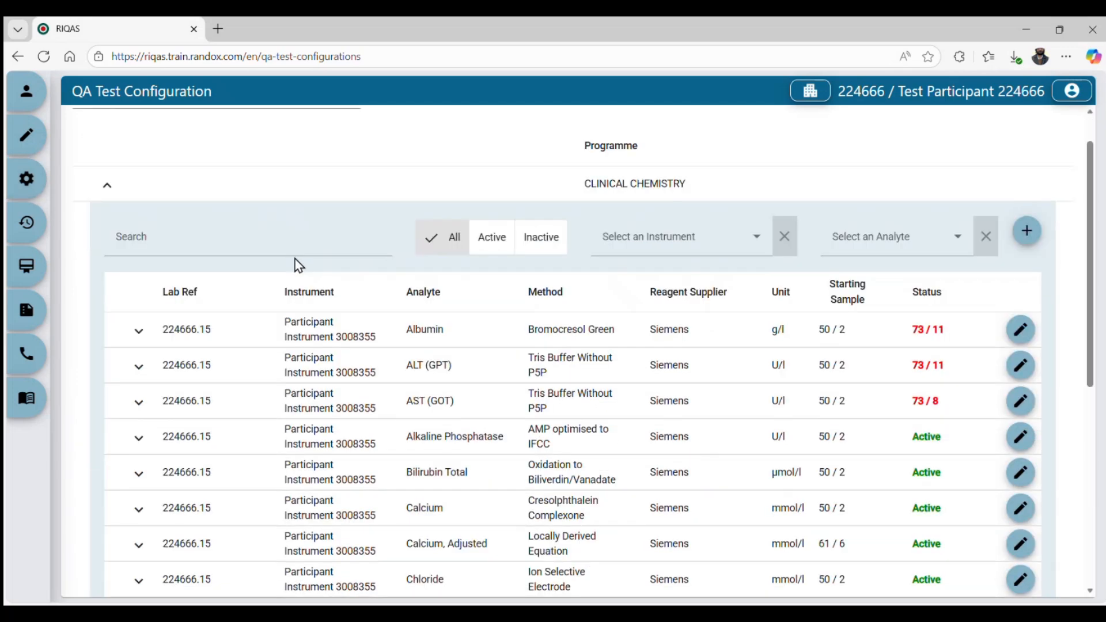
{"action": "scroll", "coordinate": [295, 259], "scroll_direction": "up", "scroll_amount": 1}
{"action": "scroll", "coordinate": [295, 257], "scroll_direction": "up", "scroll_amount": 2}
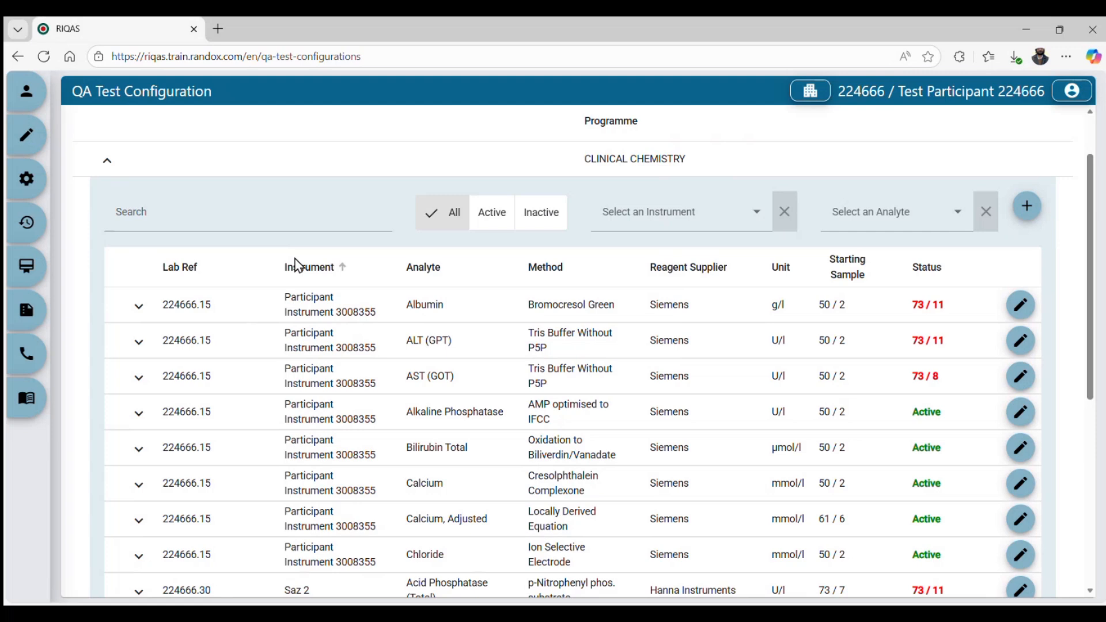
- Start a new QA test configuration for CLINICAL CHEMISTRY with starting sample 73 / 11
{"action": "left_click", "coordinate": [1028, 208]}
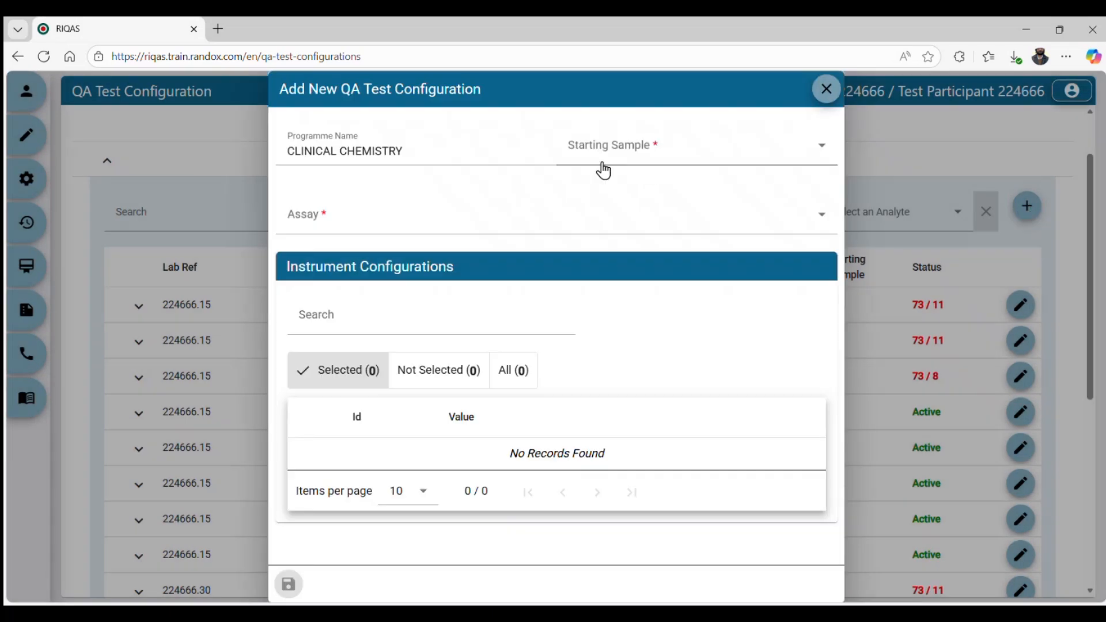
{"action": "left_click", "coordinate": [634, 152]}
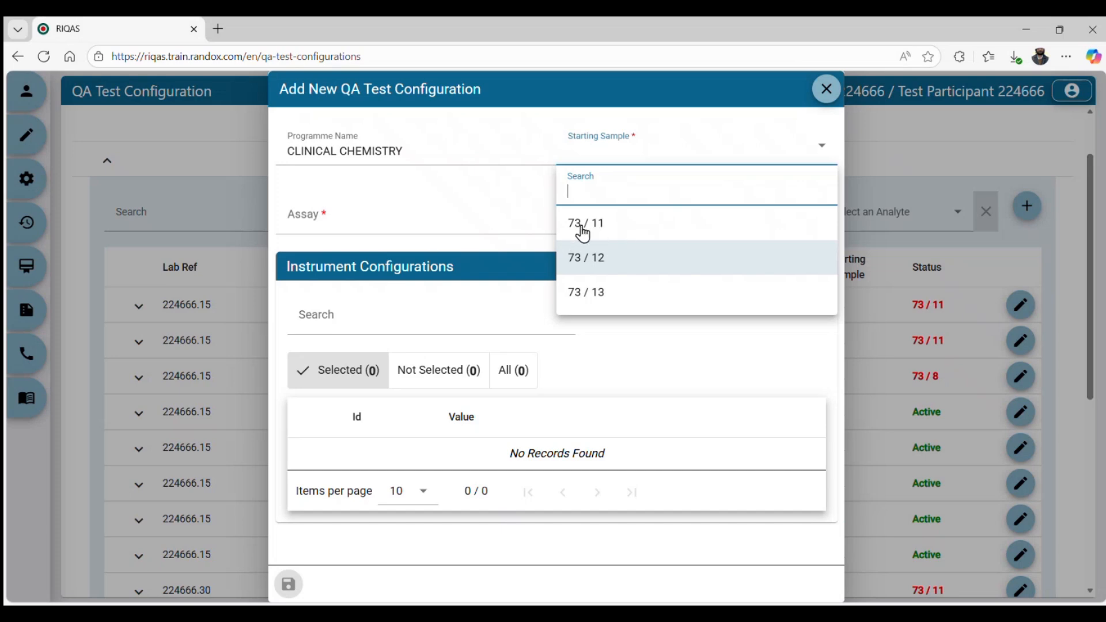
{"action": "left_click", "coordinate": [620, 231]}
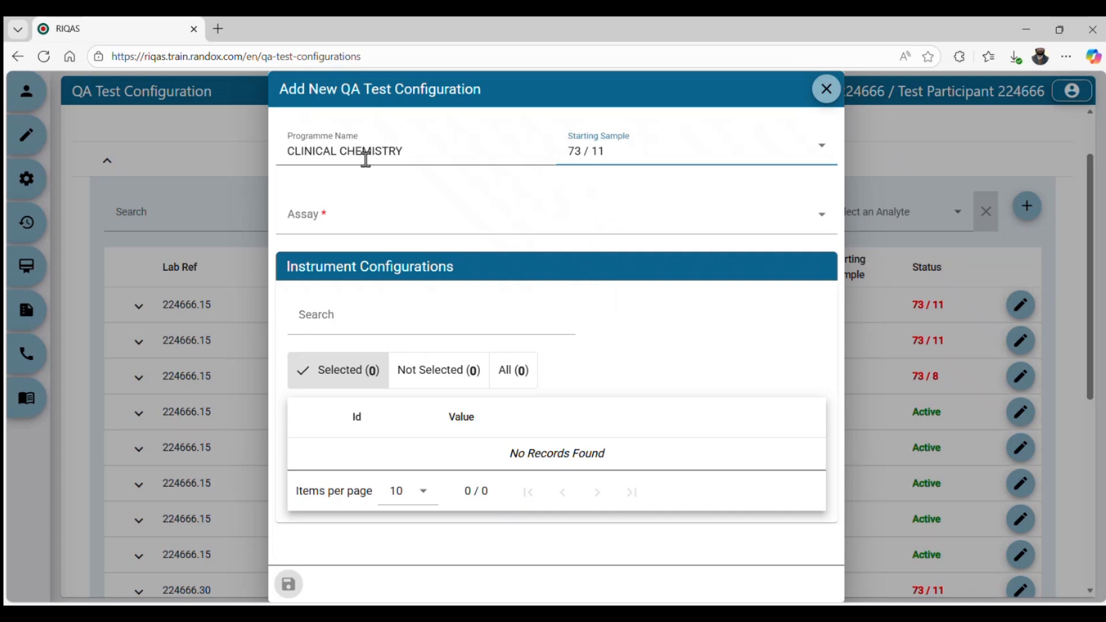
- Set the assay to ALT (GPT), Tris Buffer Without P5P, Siemens, U/l
{"action": "left_click", "coordinate": [487, 227]}
{"action": "scroll", "coordinate": [513, 357], "scroll_direction": "down", "scroll_amount": 10}
{"action": "scroll", "coordinate": [513, 358], "scroll_direction": "down", "scroll_amount": 4}
{"action": "scroll", "coordinate": [512, 357], "scroll_direction": "up", "scroll_amount": 14}
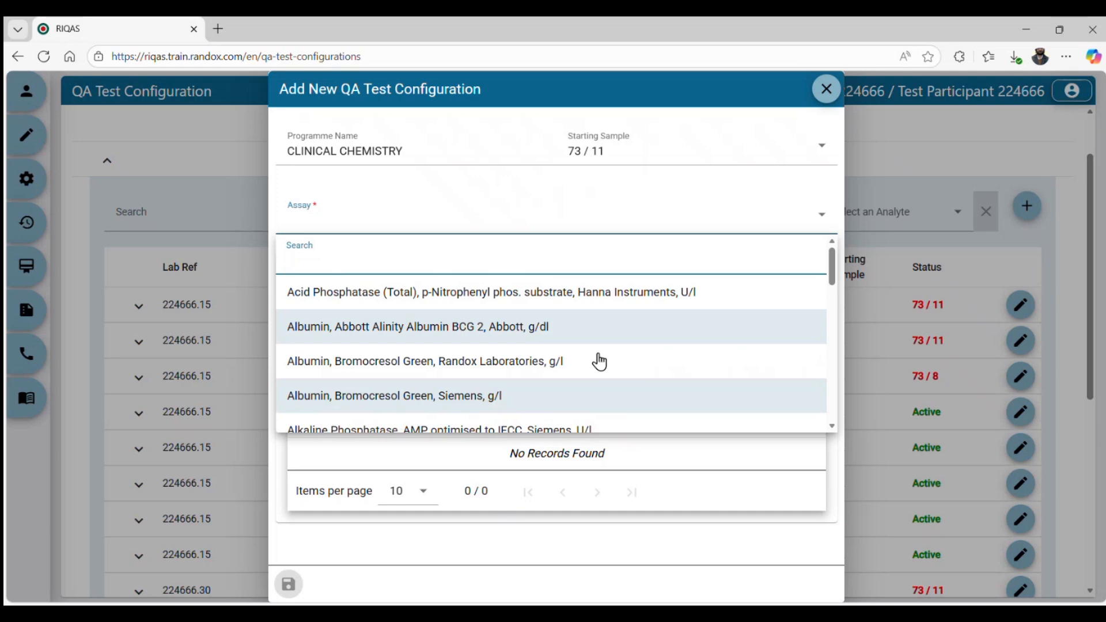
{"action": "scroll", "coordinate": [599, 361], "scroll_direction": "down", "scroll_amount": 1}
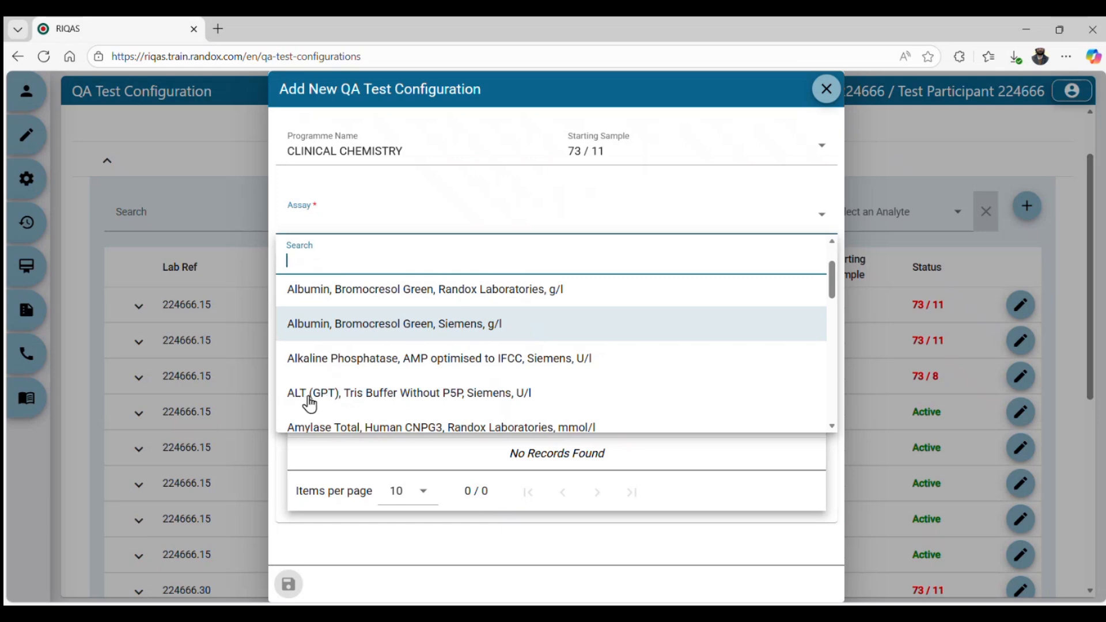
{"action": "left_click", "coordinate": [353, 397]}
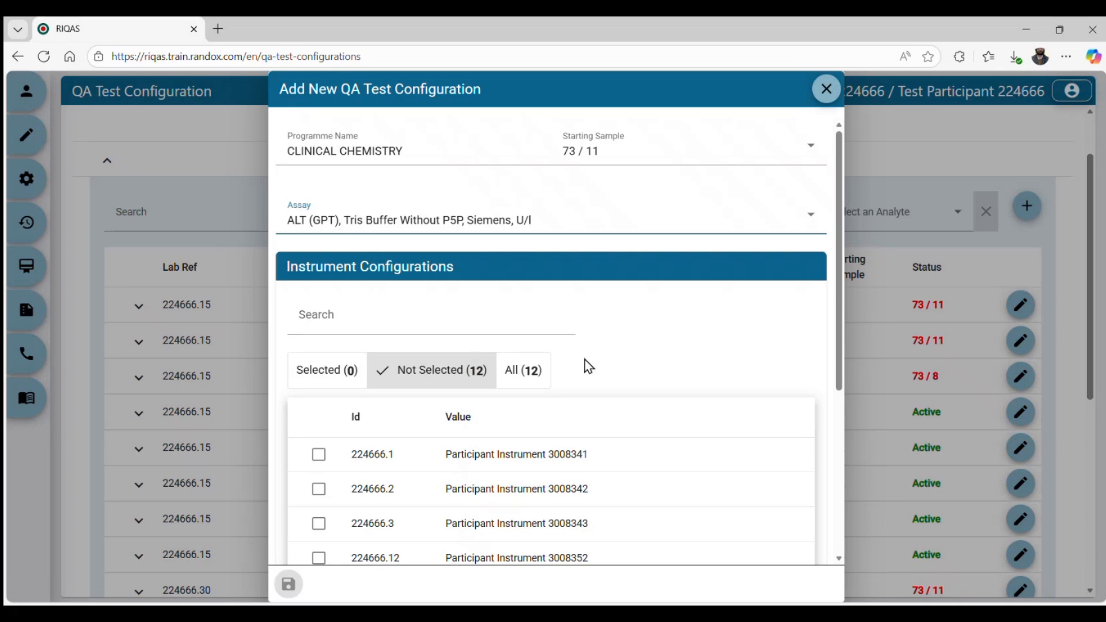
- Select Participant Instruments 3008341, 3008342, 3008343, 3008352 and 3008355 for the new configuration
{"action": "scroll", "coordinate": [585, 365], "scroll_direction": "down", "scroll_amount": 3}
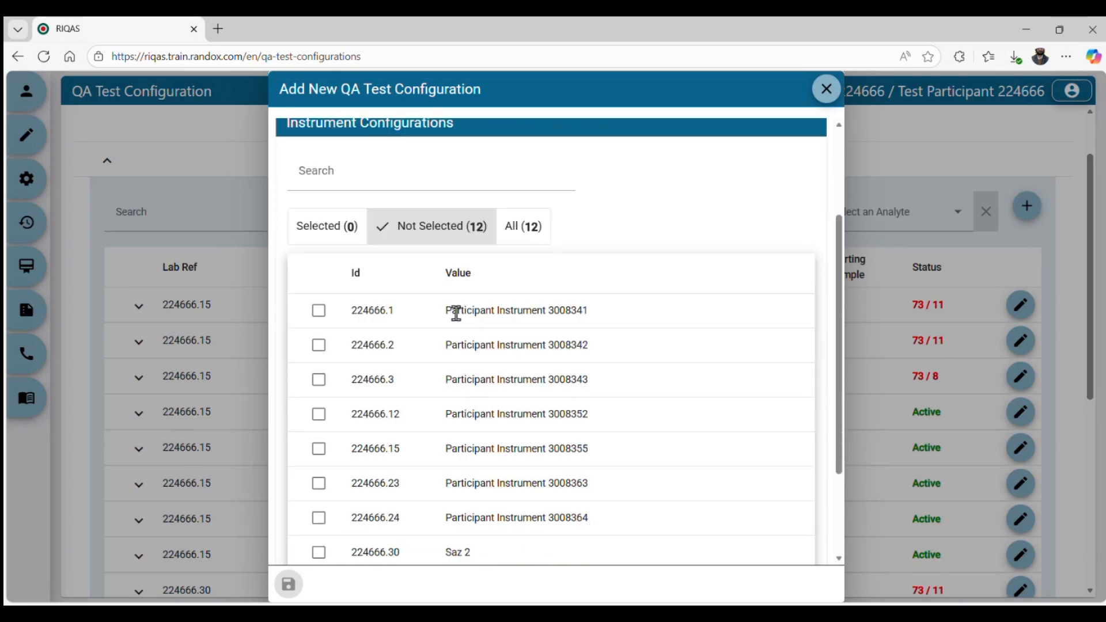
{"action": "scroll", "coordinate": [456, 340], "scroll_direction": "up", "scroll_amount": 2}
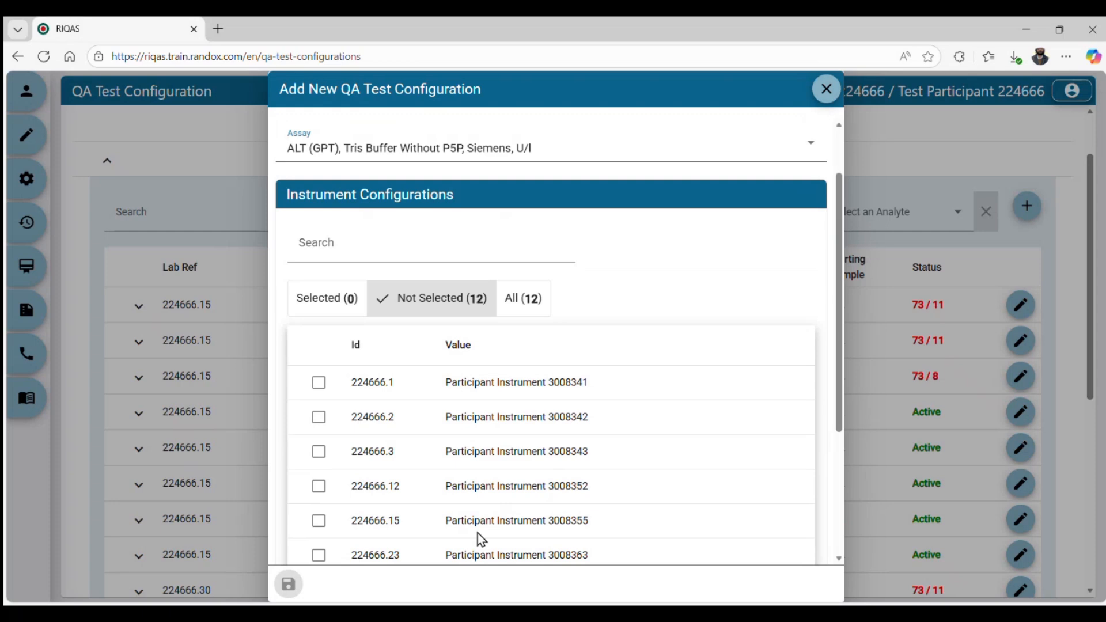
{"action": "left_click", "coordinate": [319, 383]}
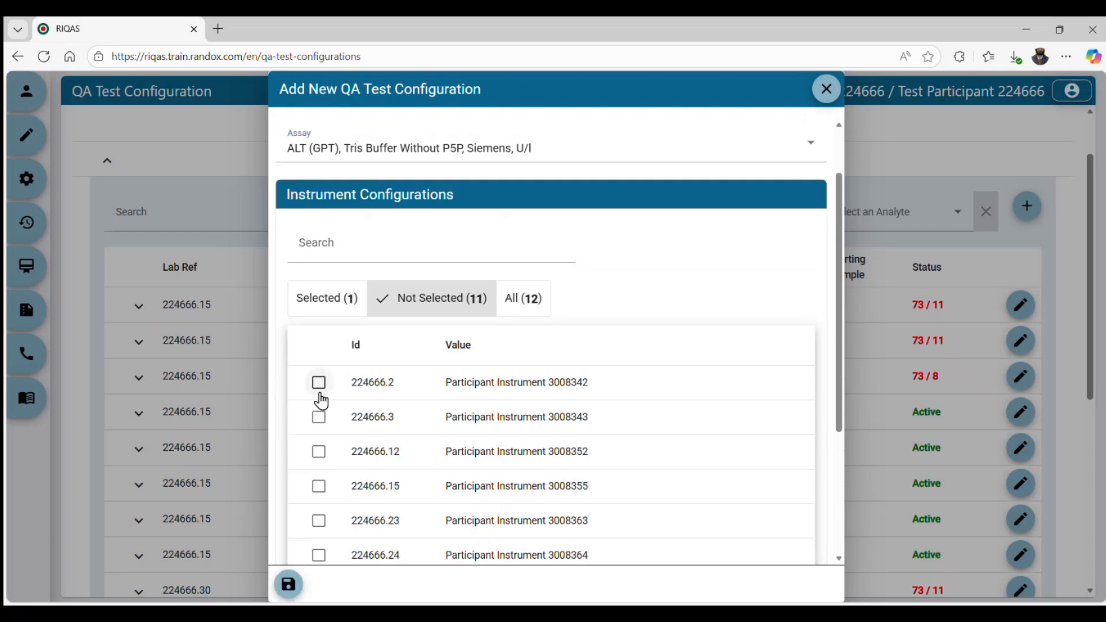
{"action": "left_click", "coordinate": [319, 383]}
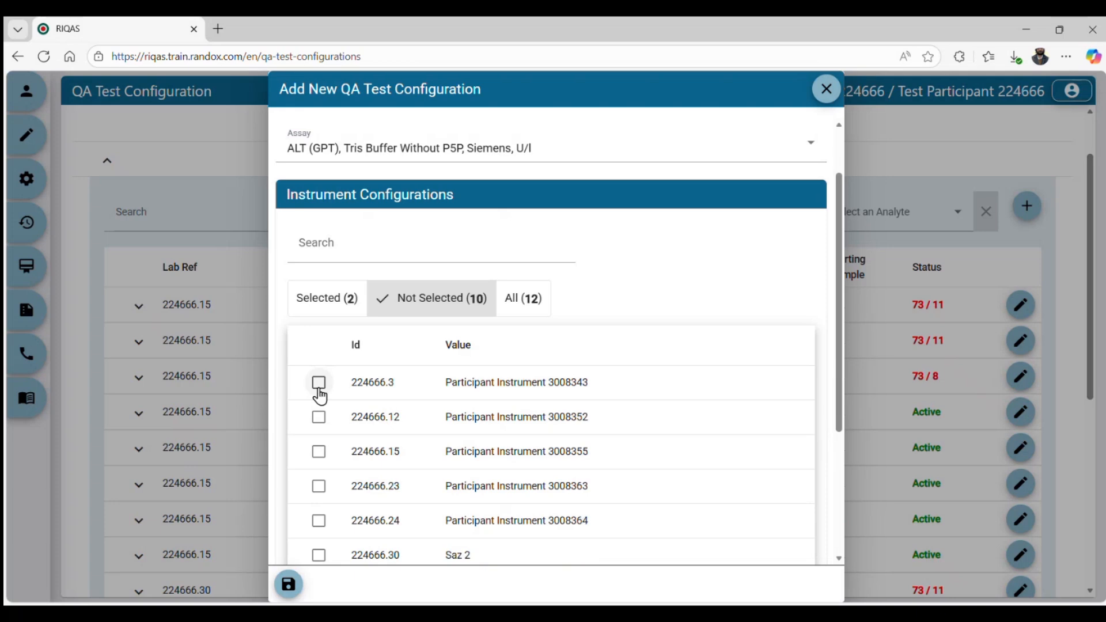
{"action": "left_click", "coordinate": [319, 383]}
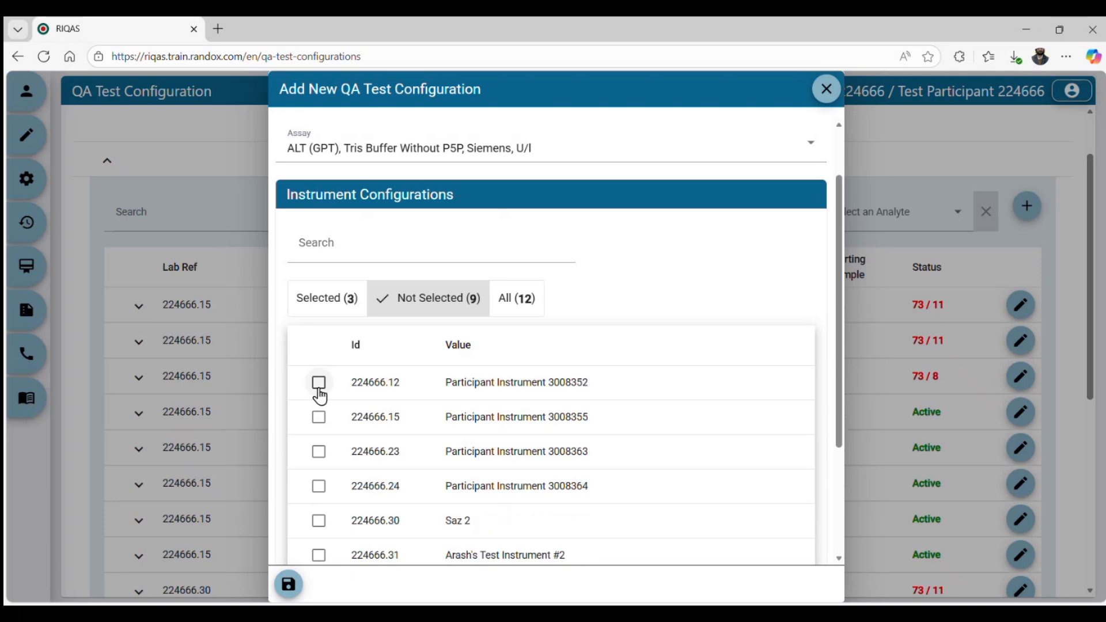
{"action": "left_click", "coordinate": [319, 383]}
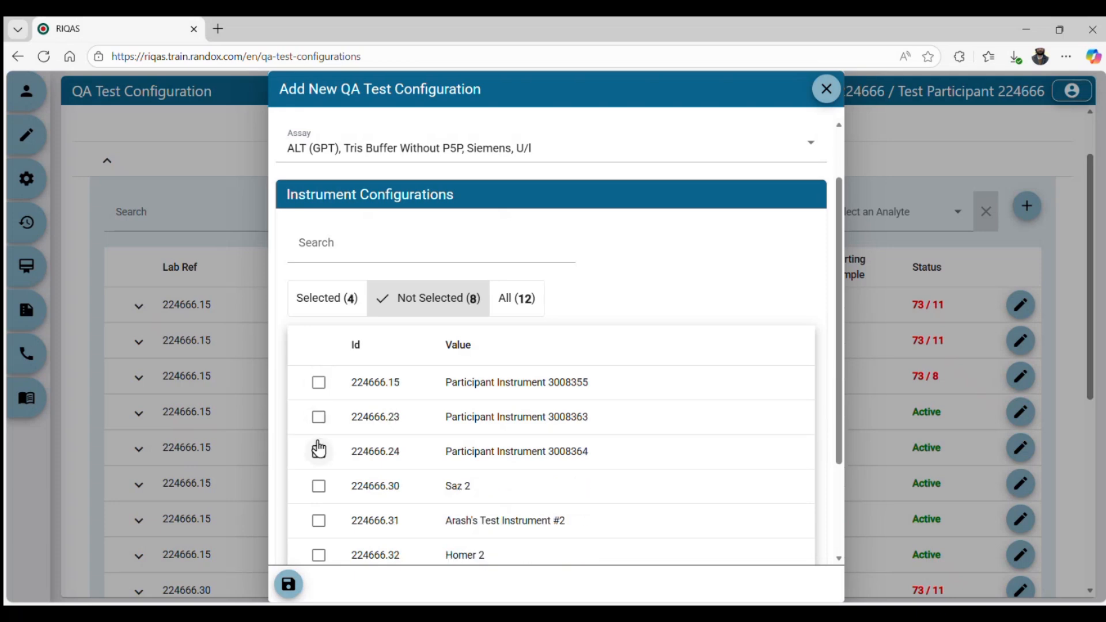
{"action": "left_click", "coordinate": [319, 383]}
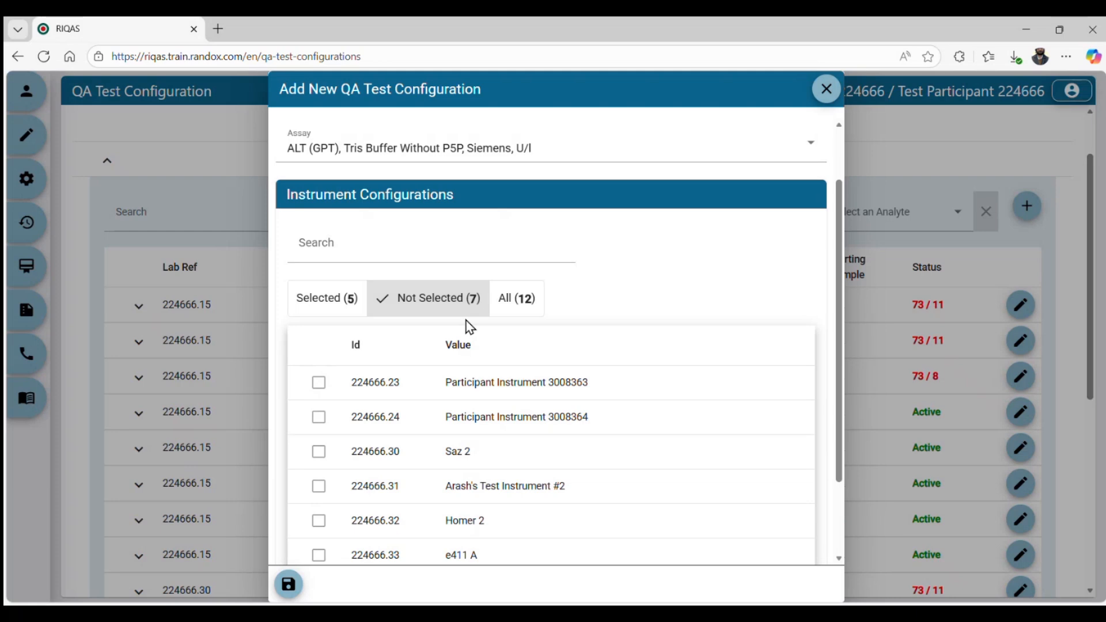
- Review the selected instruments together with the sample and assay, and save the new QA test configuration
{"action": "left_click", "coordinate": [323, 310]}
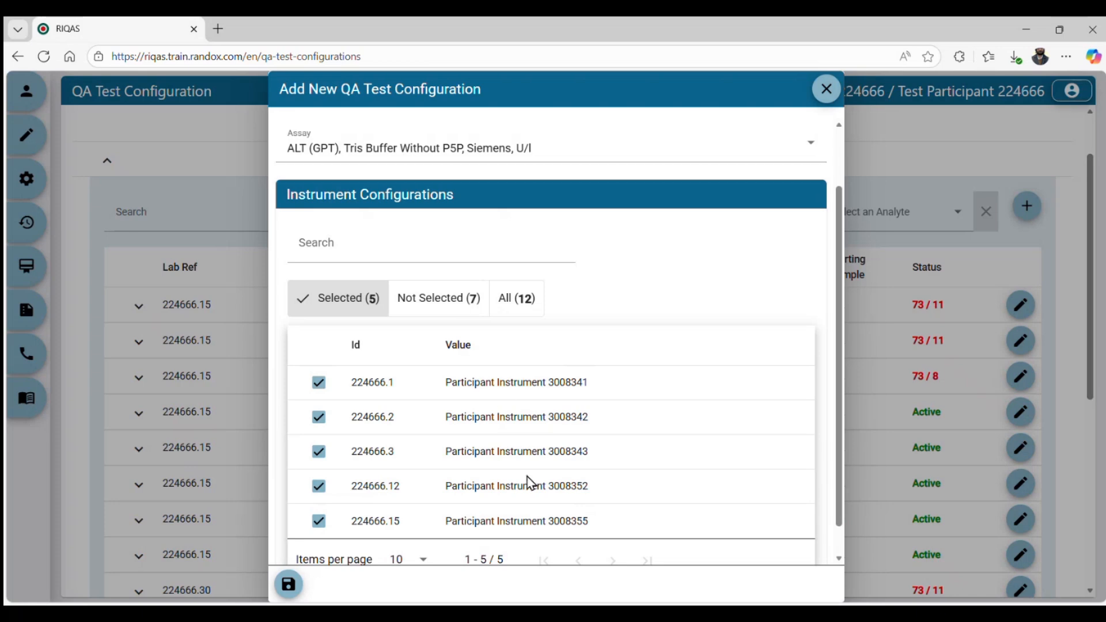
{"action": "scroll", "coordinate": [529, 483], "scroll_direction": "down", "scroll_amount": 1}
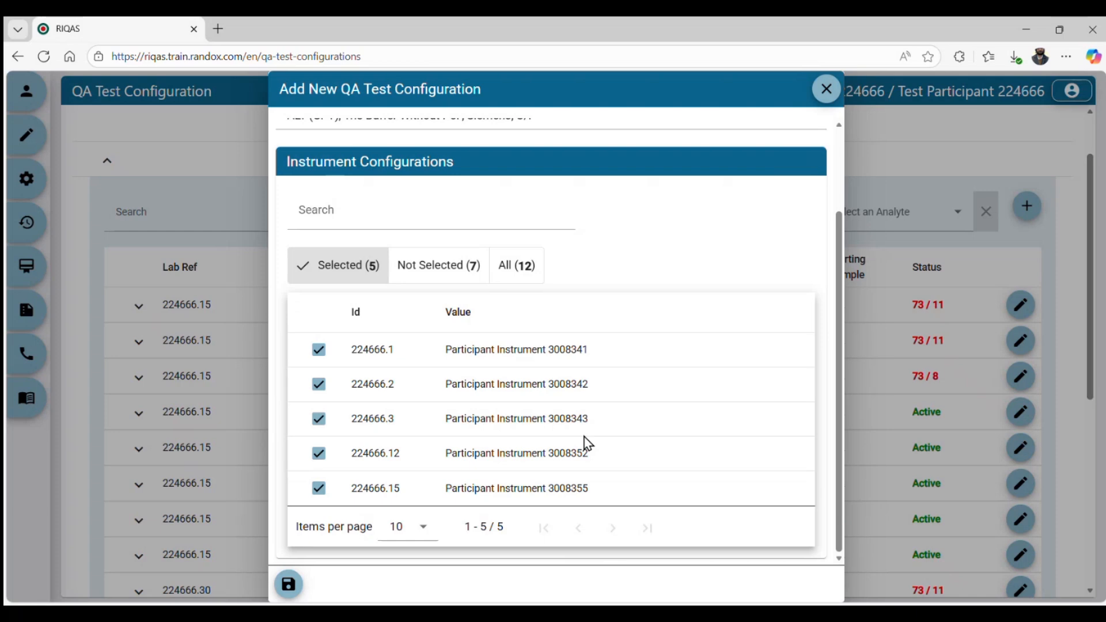
{"action": "scroll", "coordinate": [587, 444], "scroll_direction": "up", "scroll_amount": 2}
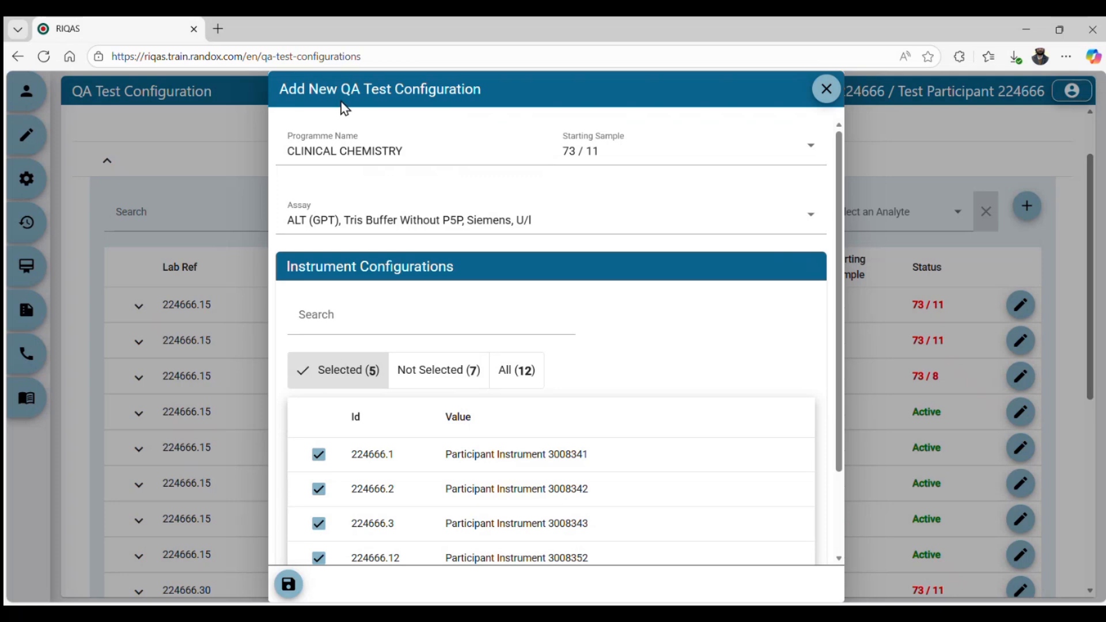
{"action": "scroll", "coordinate": [558, 331], "scroll_direction": "down", "scroll_amount": 2}
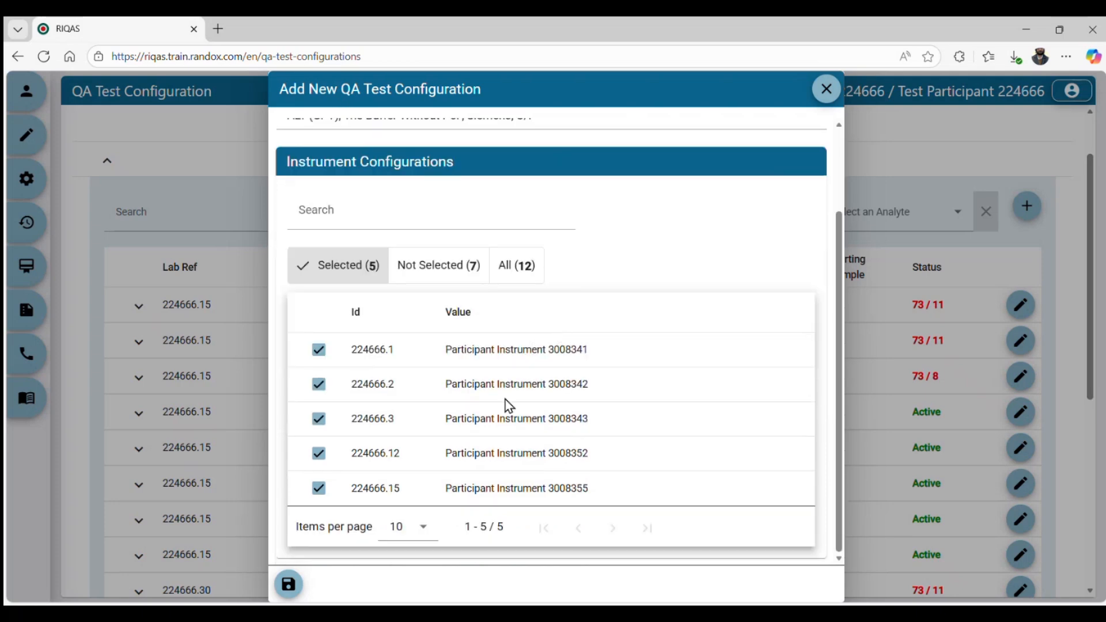
{"action": "scroll", "coordinate": [424, 489], "scroll_direction": "up", "scroll_amount": 2}
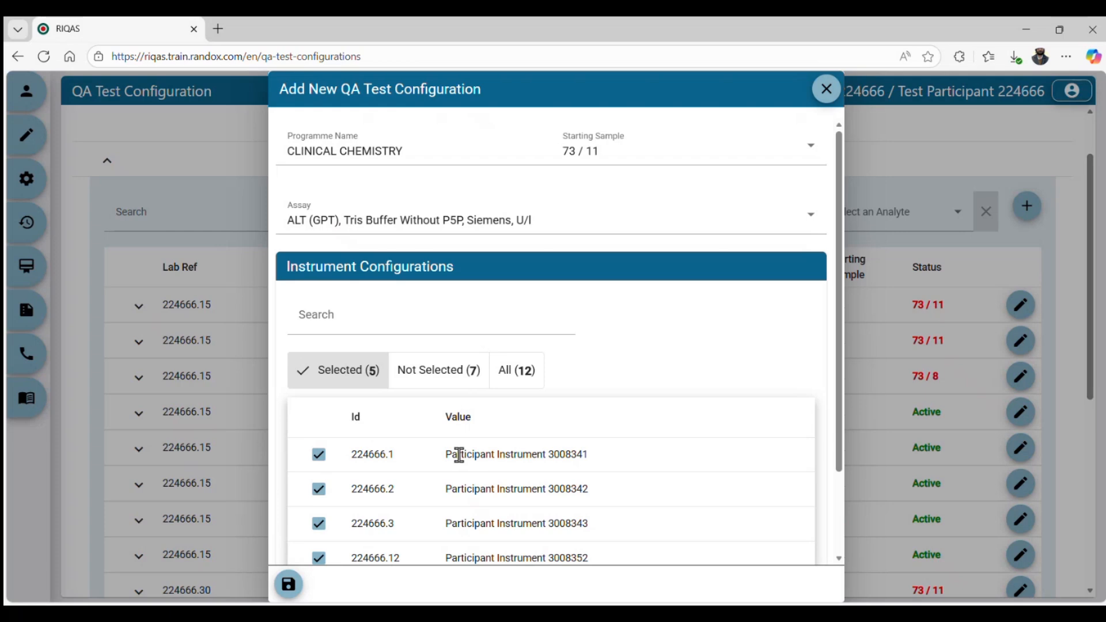
{"action": "scroll", "coordinate": [458, 454], "scroll_direction": "down", "scroll_amount": 2}
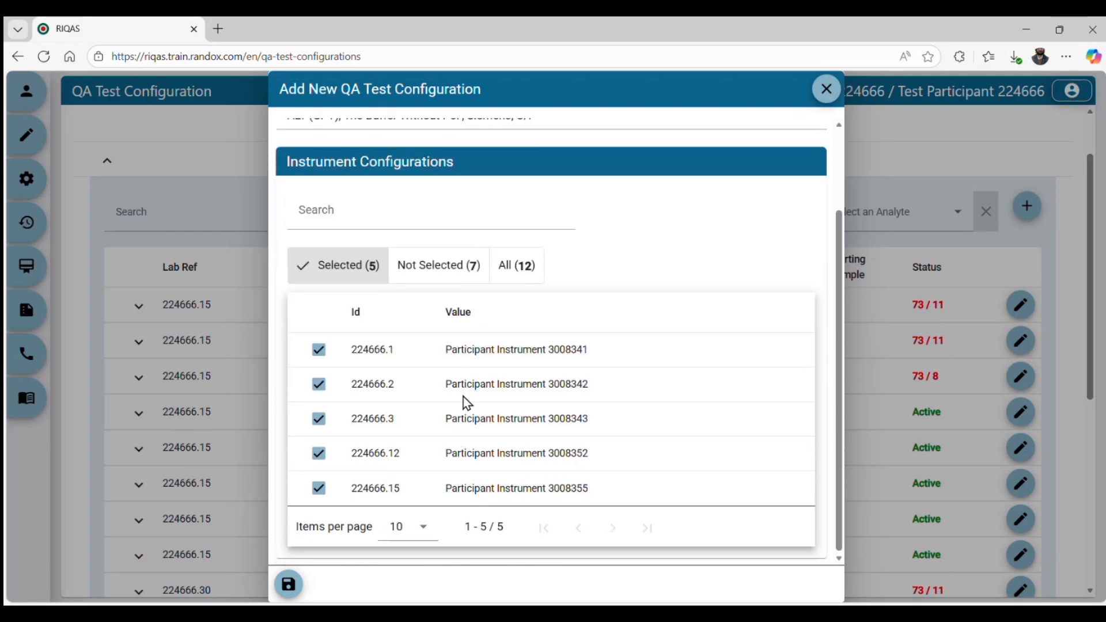
{"action": "scroll", "coordinate": [464, 400], "scroll_direction": "up", "scroll_amount": 2}
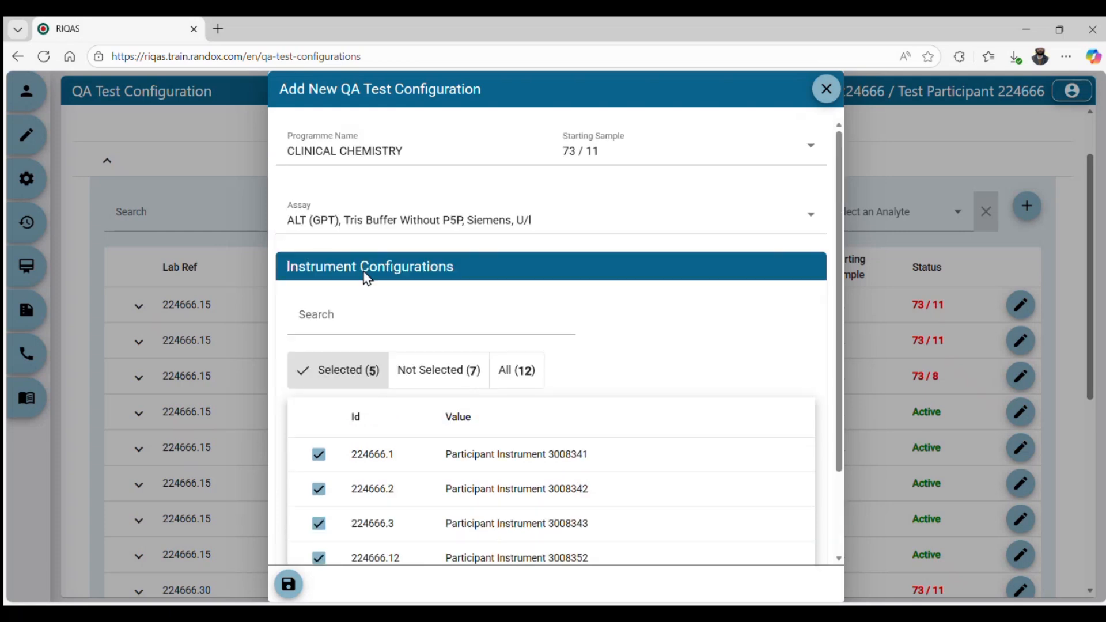
{"action": "scroll", "coordinate": [438, 548], "scroll_direction": "down", "scroll_amount": 1}
{"action": "scroll", "coordinate": [439, 548], "scroll_direction": "down", "scroll_amount": 2}
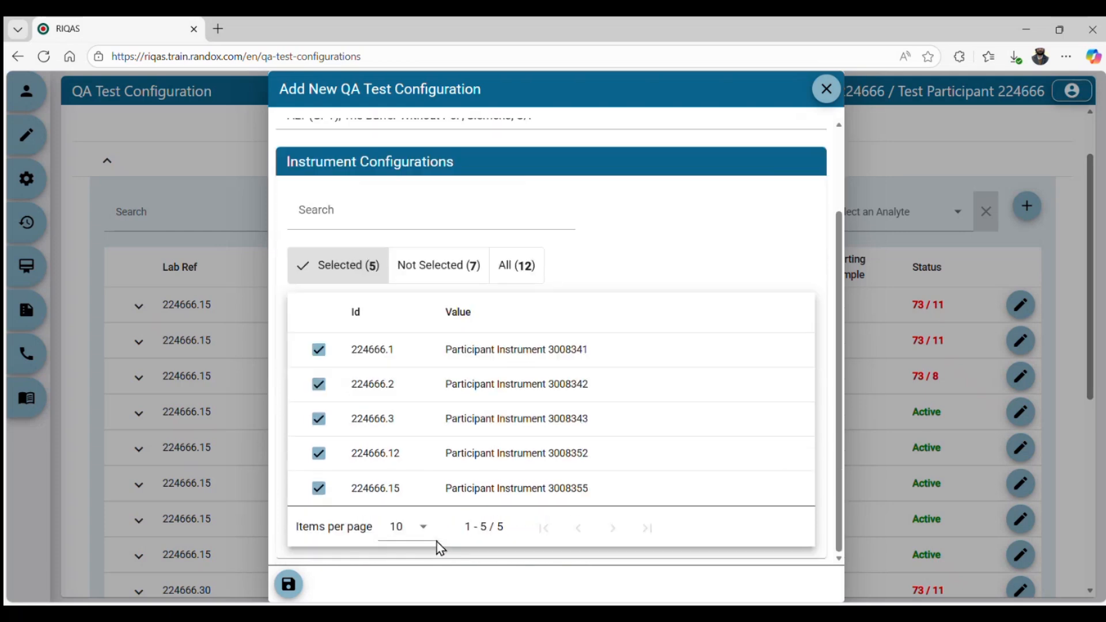
{"action": "left_click", "coordinate": [290, 588]}
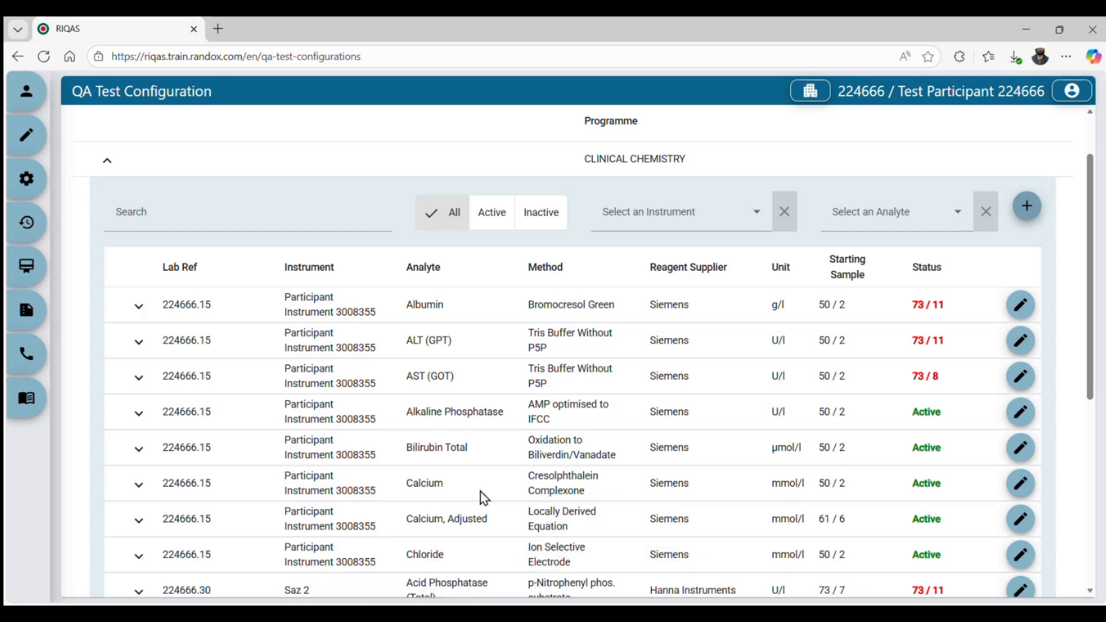
- Search the CLINICAL CHEMISTRY tests for ALT and examine the newly added rows with starting sample 73 / 11
{"action": "scroll", "coordinate": [482, 496], "scroll_direction": "down", "scroll_amount": 4}
{"action": "scroll", "coordinate": [483, 497], "scroll_direction": "up", "scroll_amount": 4}
{"action": "left_click", "coordinate": [269, 213]}
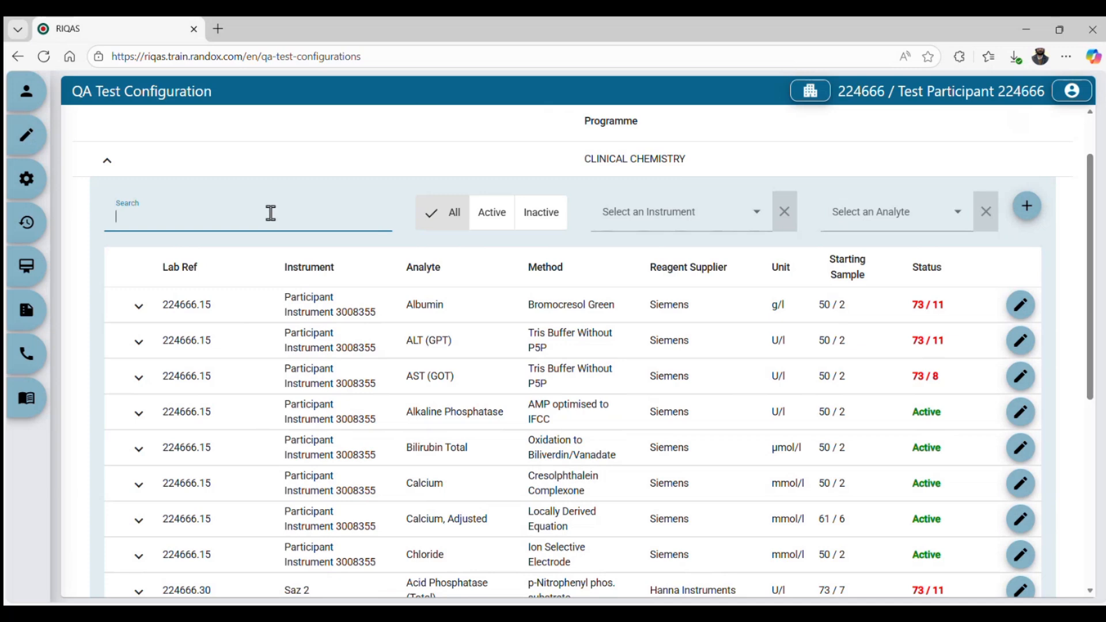
{"action": "type", "text": "ALT"}
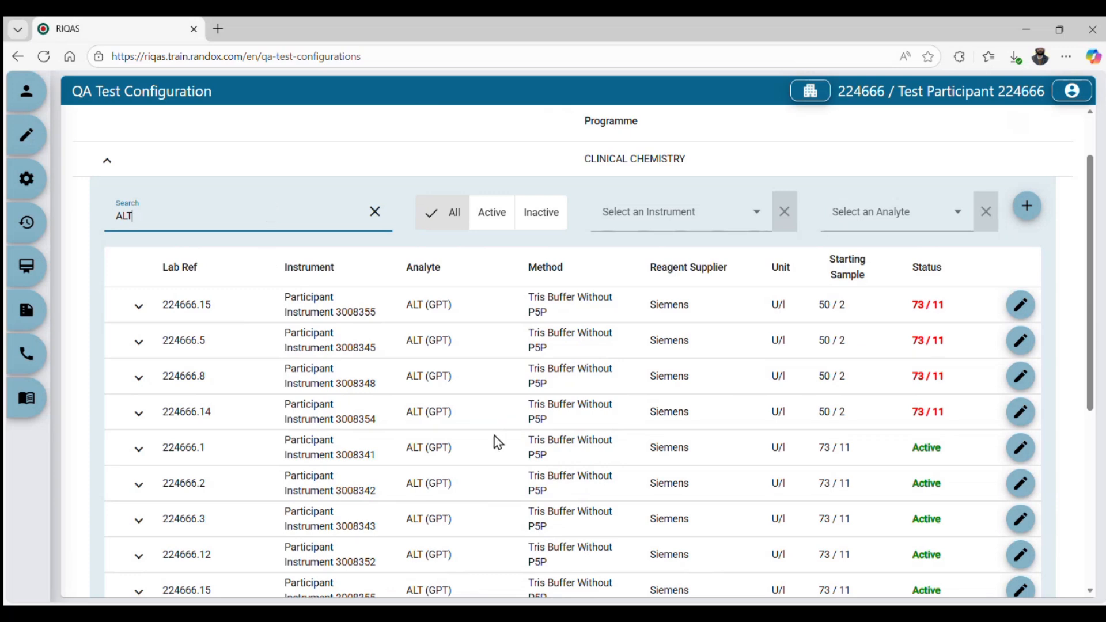
{"action": "scroll", "coordinate": [496, 443], "scroll_direction": "down", "scroll_amount": 2}
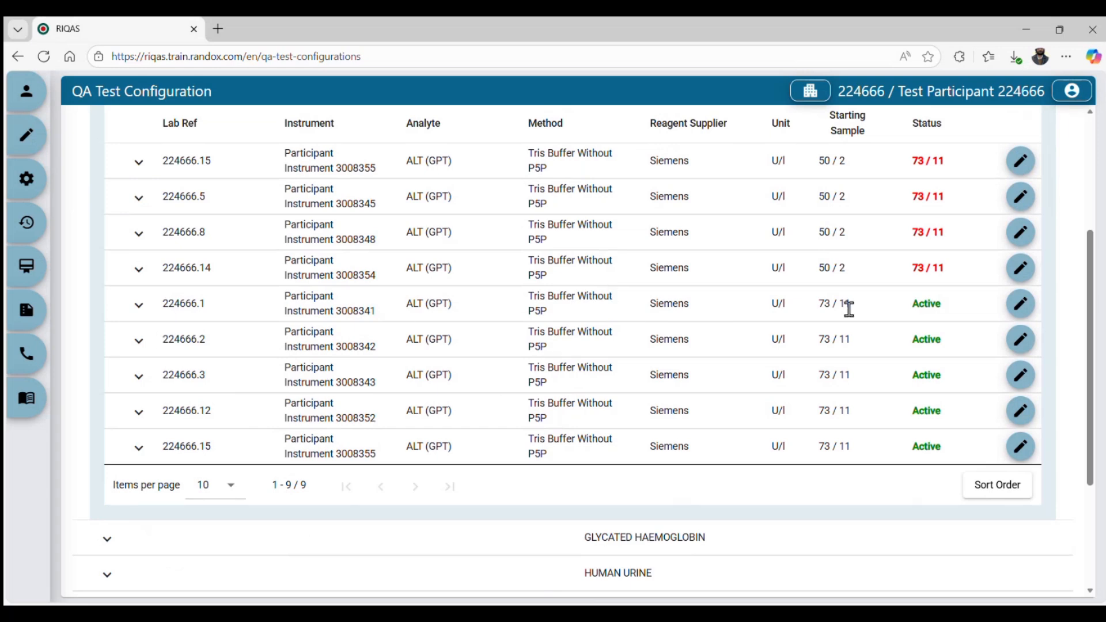
{"action": "left_click_drag", "start_coordinate": [163, 304], "coordinate": [942, 448]}
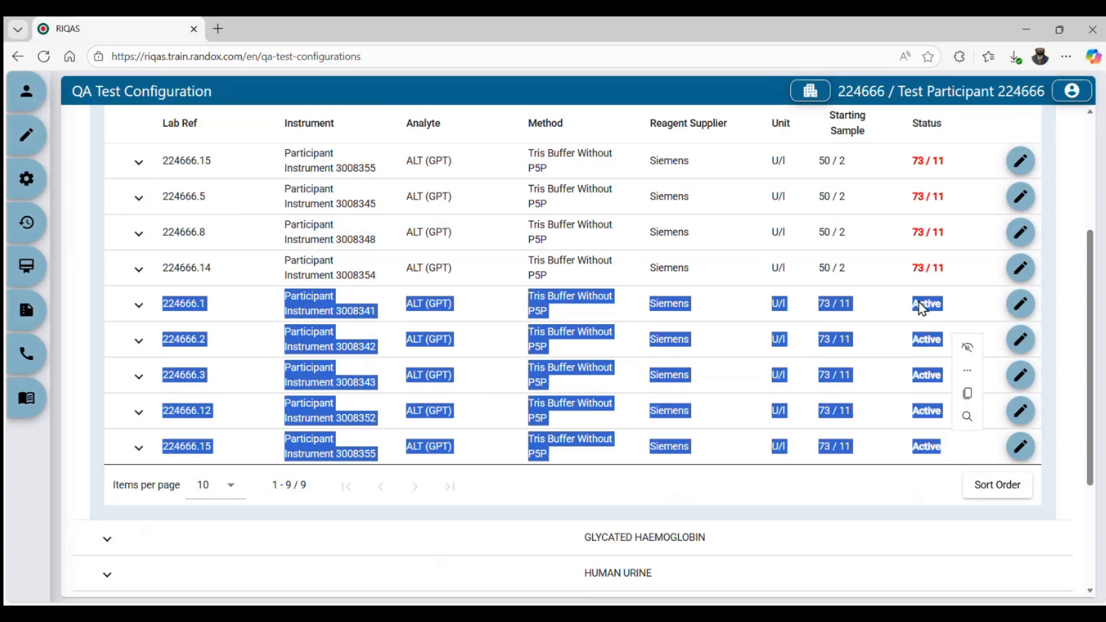
{"action": "left_click", "coordinate": [715, 483]}
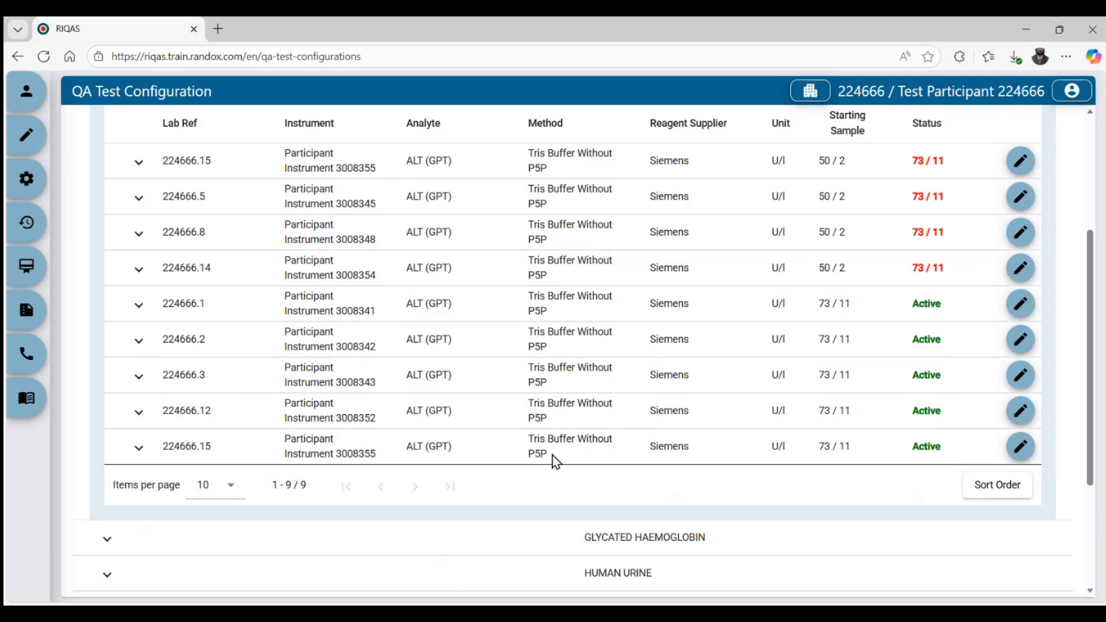